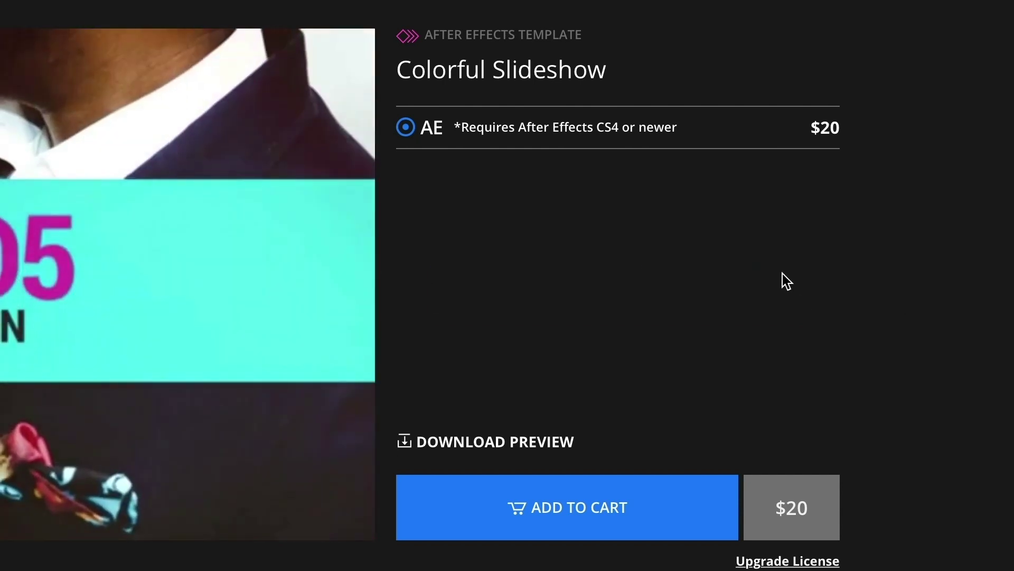
# Scroll down the Pond5 product page for the colorful slideshow template.
pyautogui.scroll(-7, 772, 271)
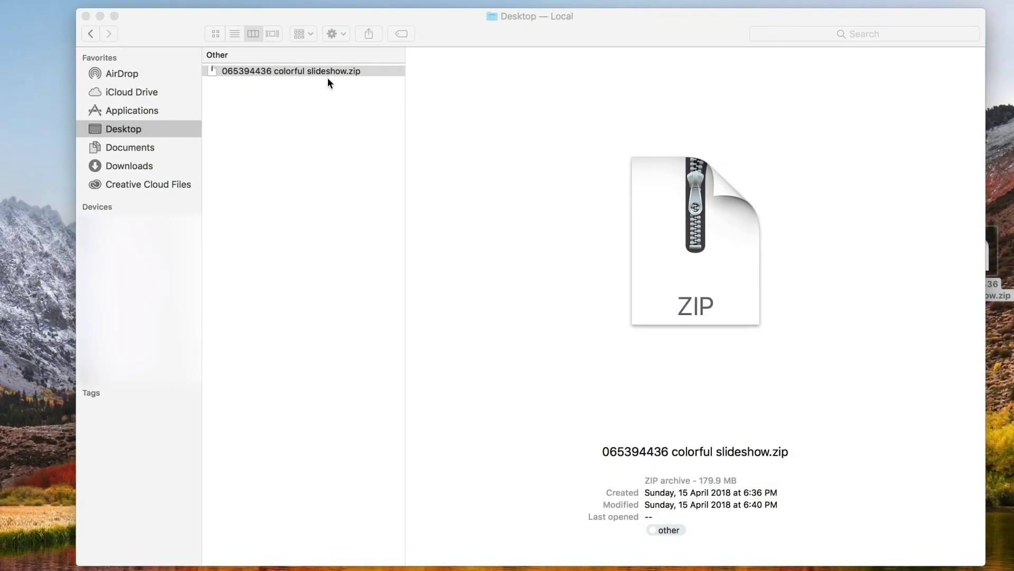
# Extract 065394436 colorful slideshow.zip and open the resulting Colorful_Slideshow folder.
pyautogui.click(325, 74)
pyautogui.doubleClick(326, 74)
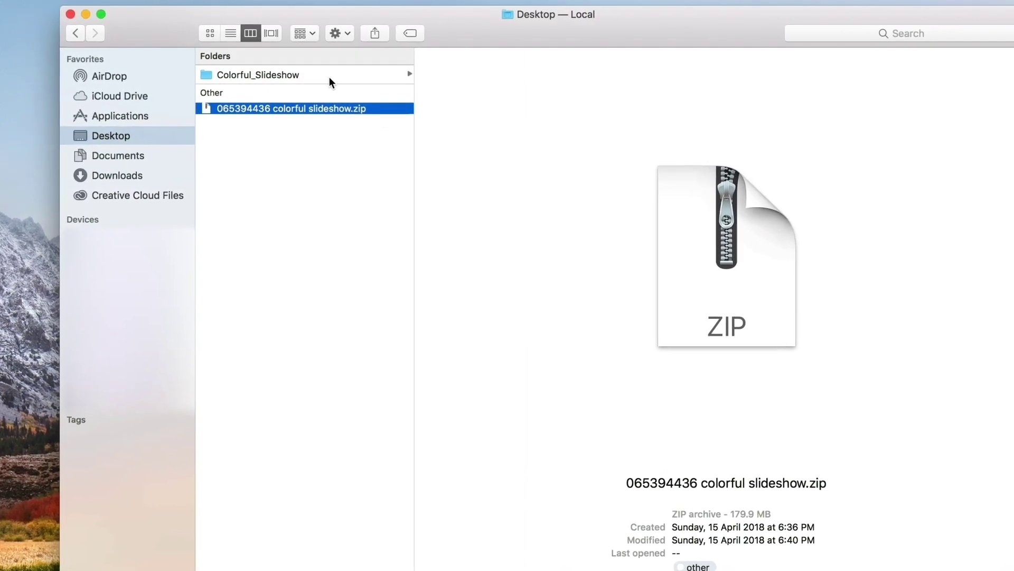
pyautogui.click(329, 77)
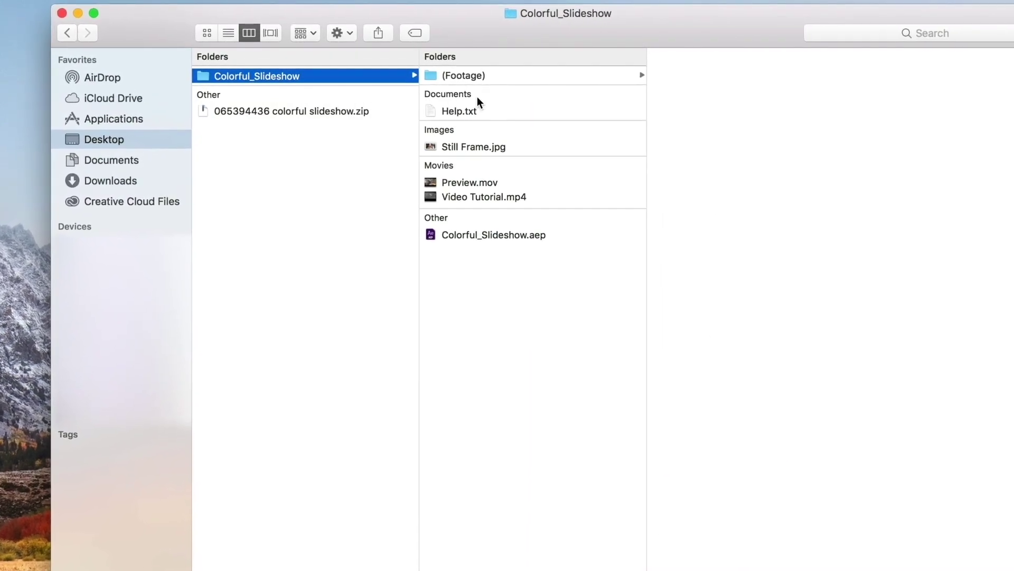
# Preview Help.txt and Video Tutorial.mp4, browse the (Footage) folders, then open Colorful_Slideshow.aep.
pyautogui.click(475, 111)
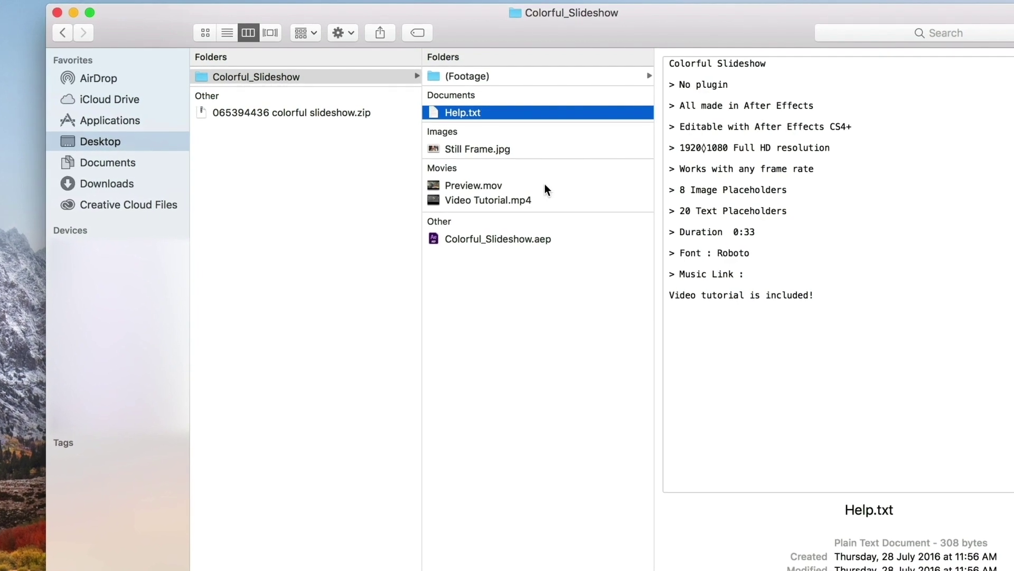
pyautogui.click(535, 200)
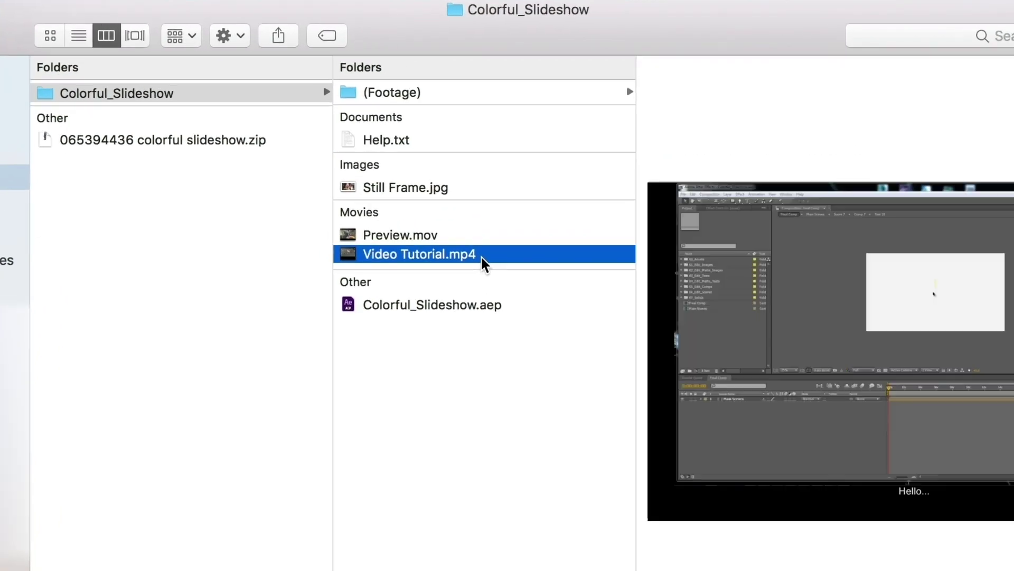
pyautogui.click(594, 91)
pyautogui.click(674, 93)
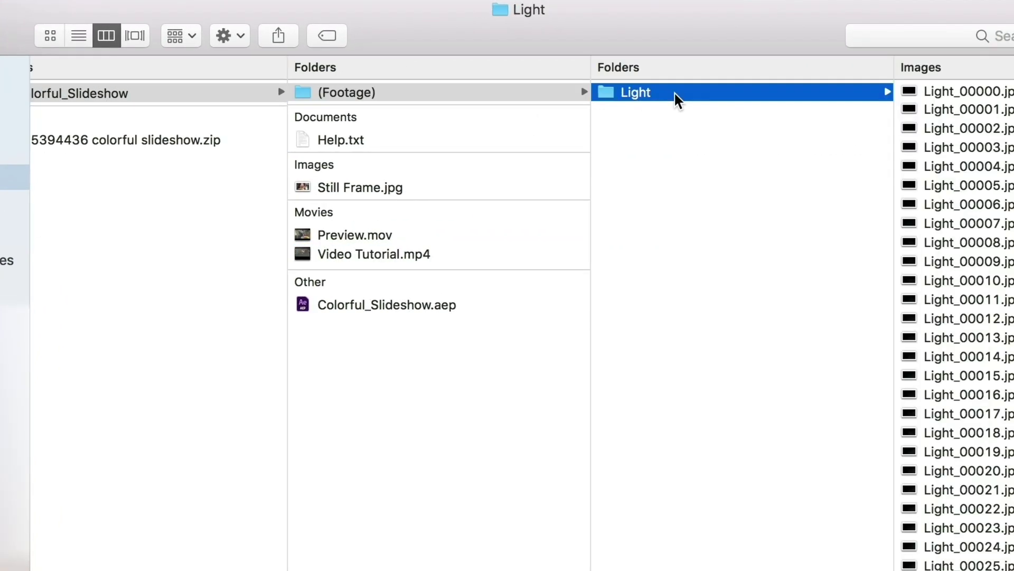
pyautogui.click(504, 309)
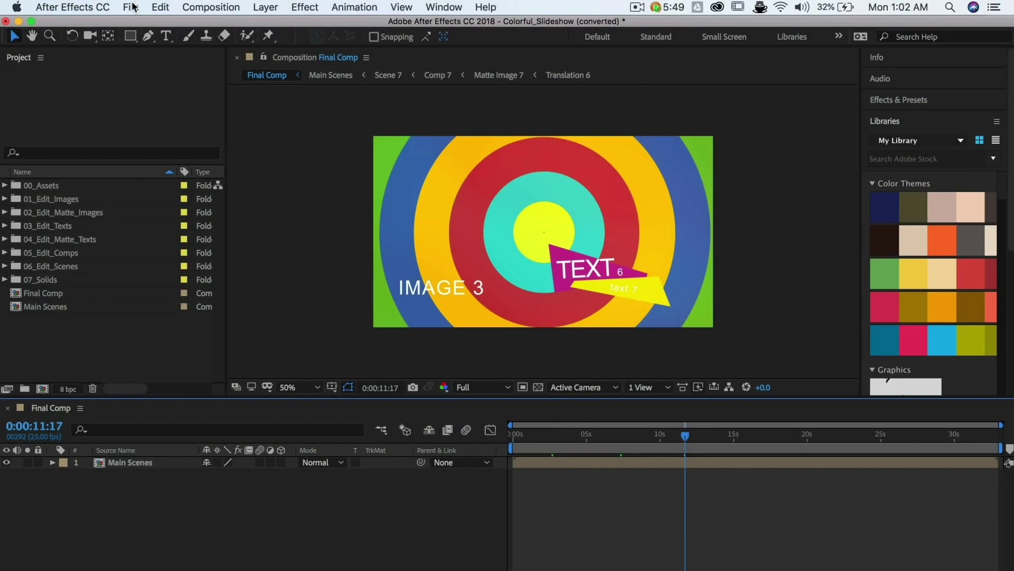
# Save the project as a copy named Colorful_Slideshow Edited.aep in the same folder.
pyautogui.click(132, 7)
pyautogui.moveTo(168, 142)
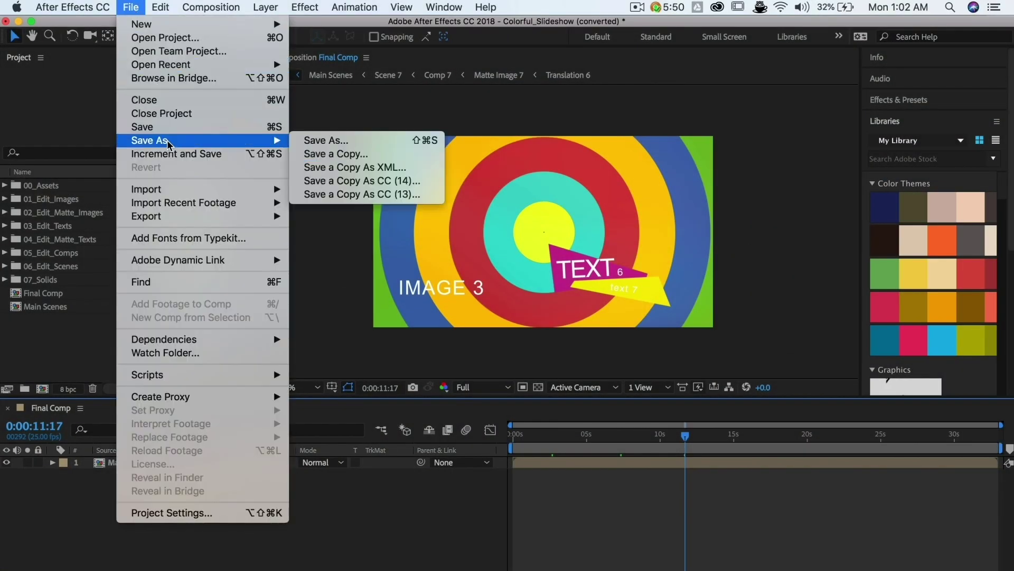
pyautogui.click(315, 143)
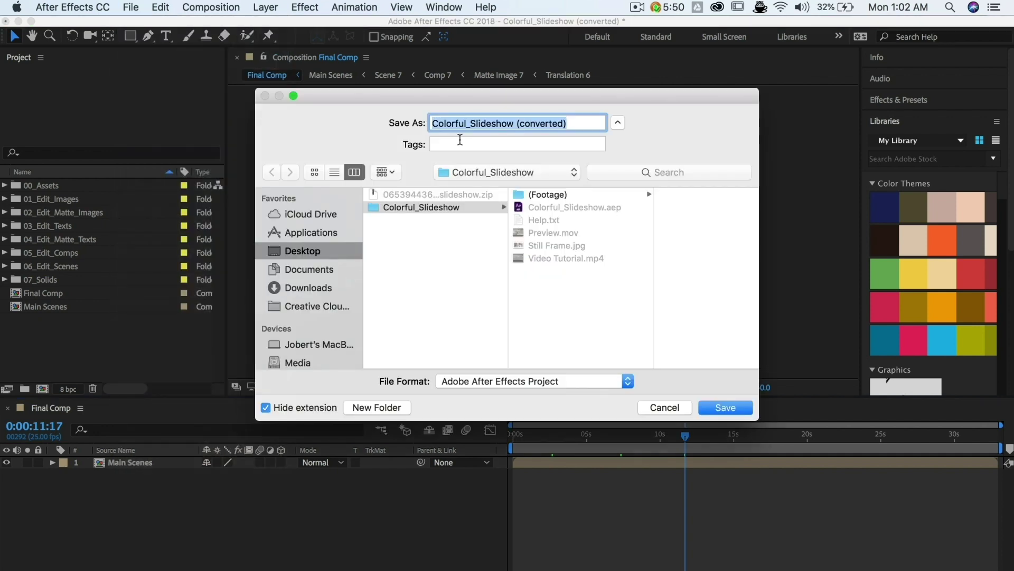
pyautogui.click(526, 123)
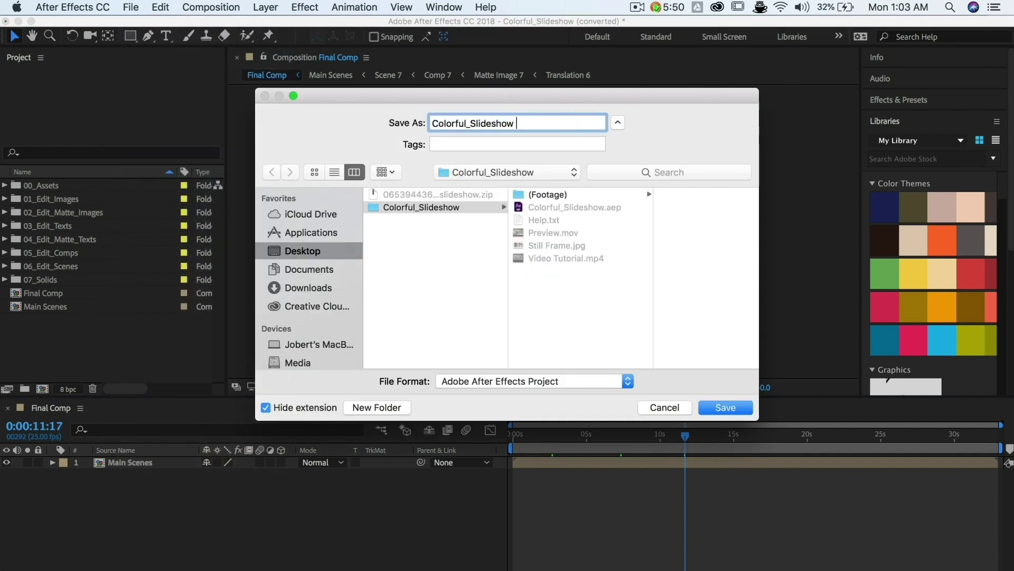
pyautogui.press('Return')
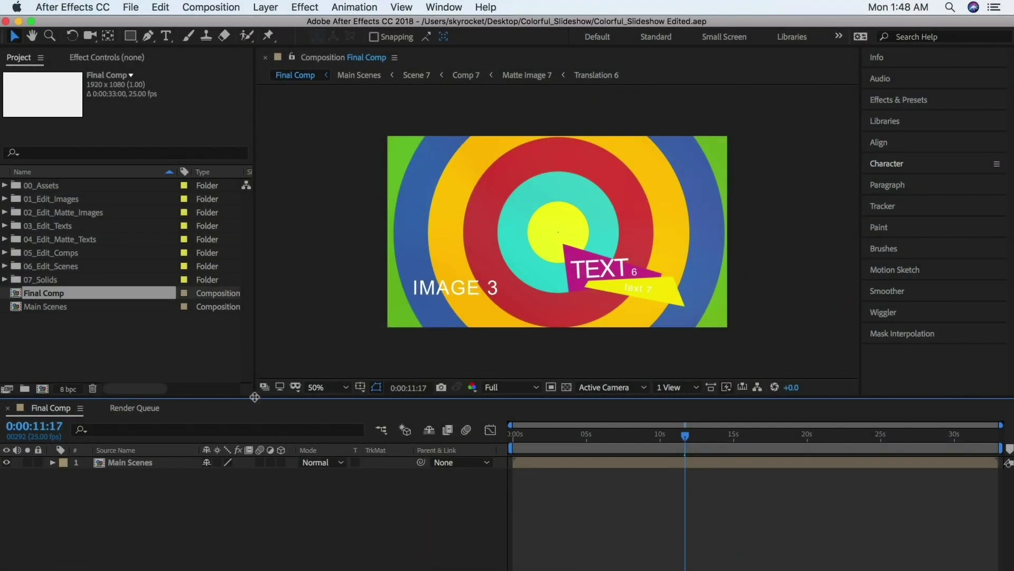
# Resize the viewer and project panels and adjust the composition viewer magnification.
pyautogui.moveTo(256, 397); pyautogui.dragTo(280, 434)
pyautogui.moveTo(254, 376)
pyautogui.mouseDown()
pyautogui.moveTo(180, 377)
pyautogui.moveTo(360, 387)
pyautogui.moveTo(241, 390)
pyautogui.mouseUp()
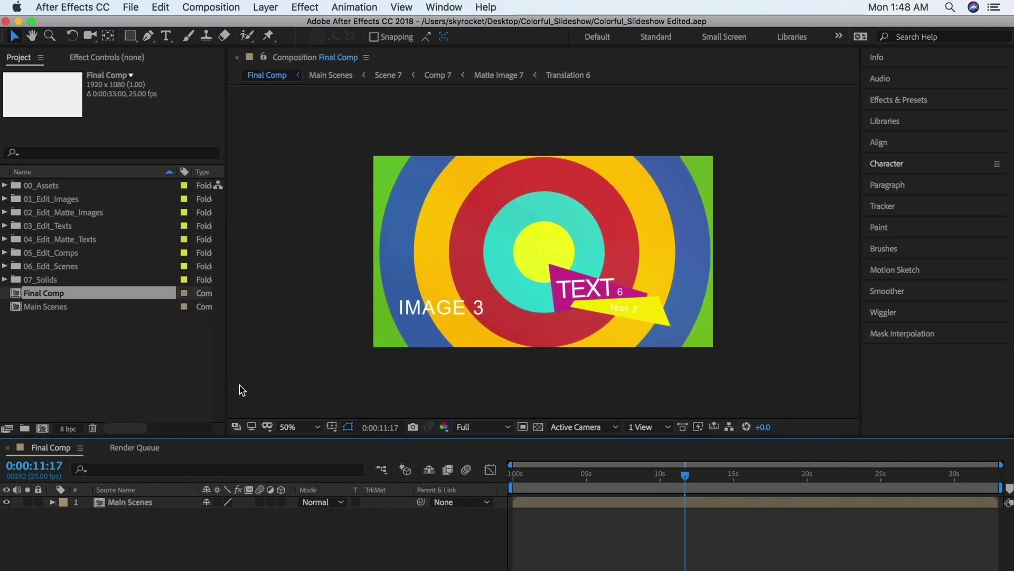
pyautogui.click(279, 428)
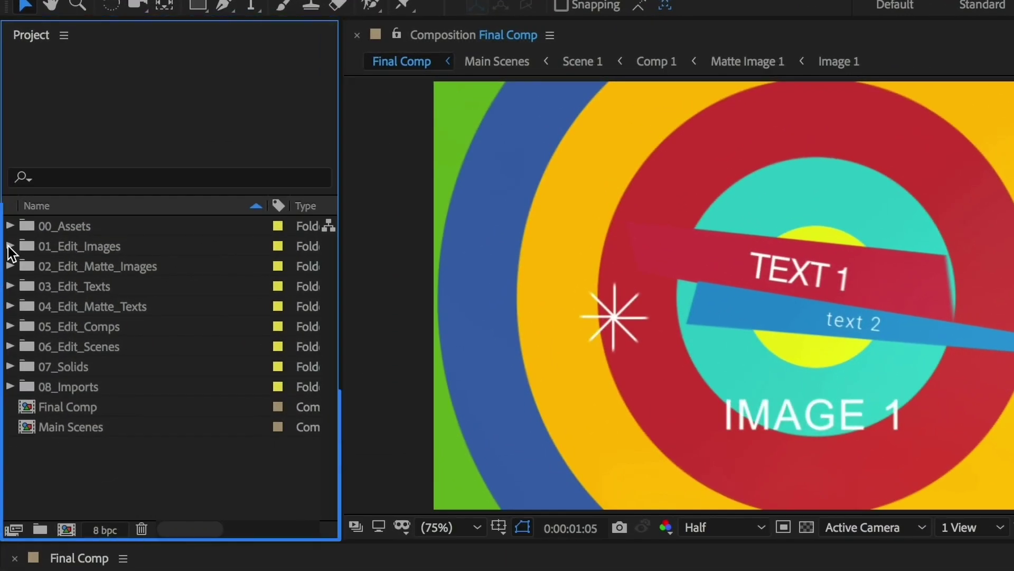
# Expand 01_Edit_Images and 08_Imports, preview the imported .mov clips, and open Image 1.
pyautogui.click(10, 246)
pyautogui.scroll(-2, 49, 338)
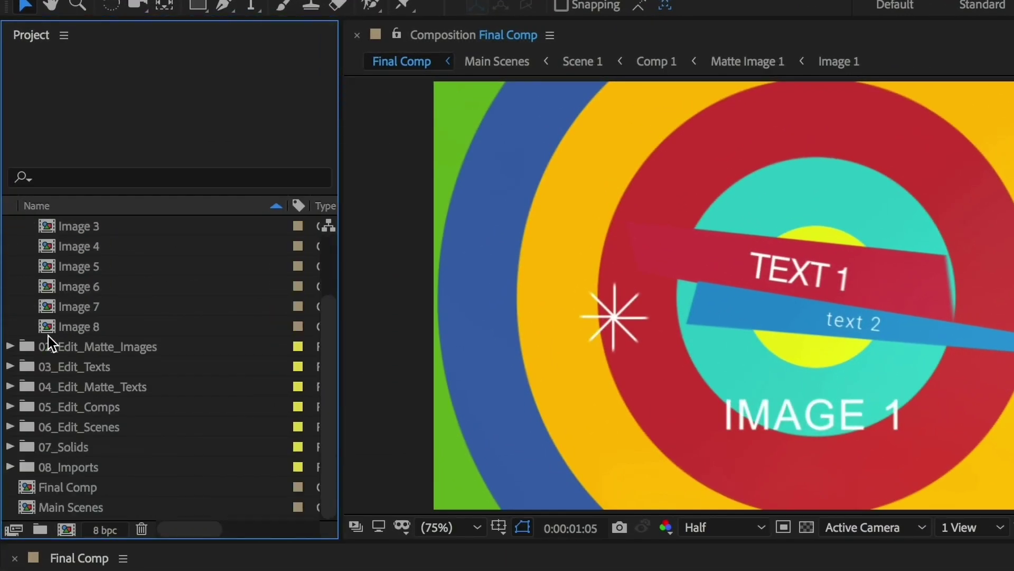
pyautogui.click(10, 466)
pyautogui.scroll(-2, 65, 460)
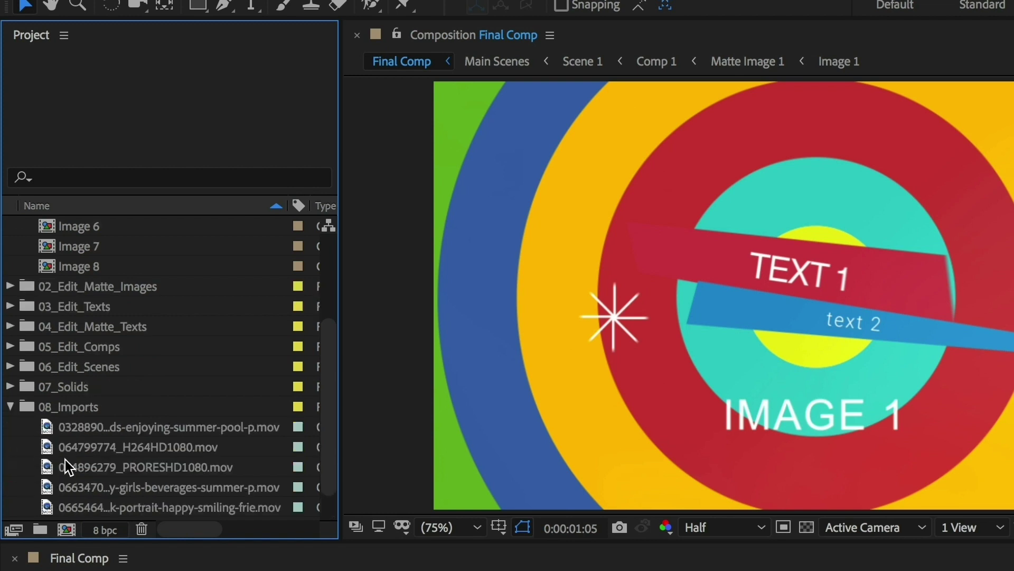
pyautogui.click(91, 428)
pyautogui.click(121, 445)
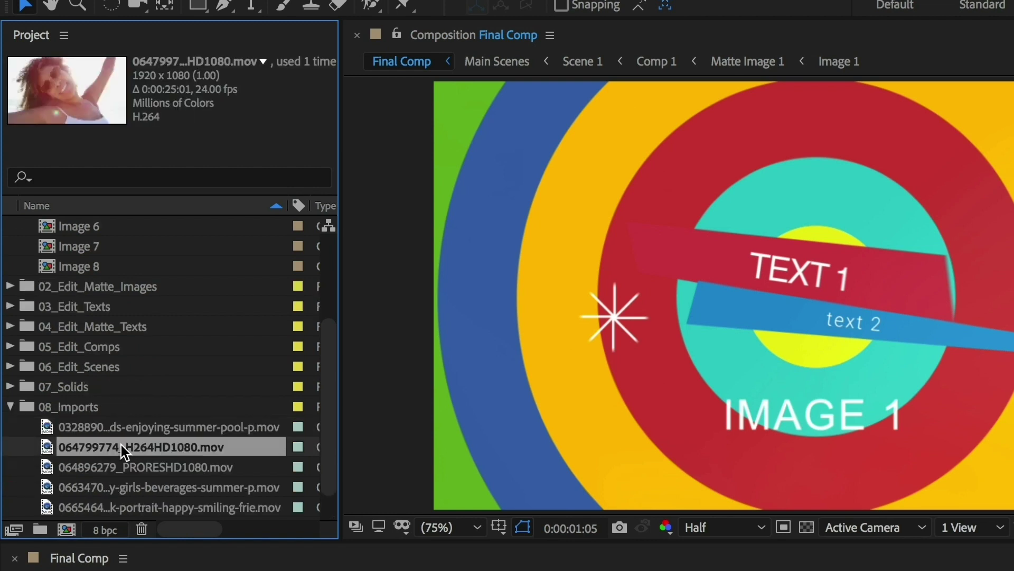
pyautogui.click(125, 467)
pyautogui.scroll(4, 145, 407)
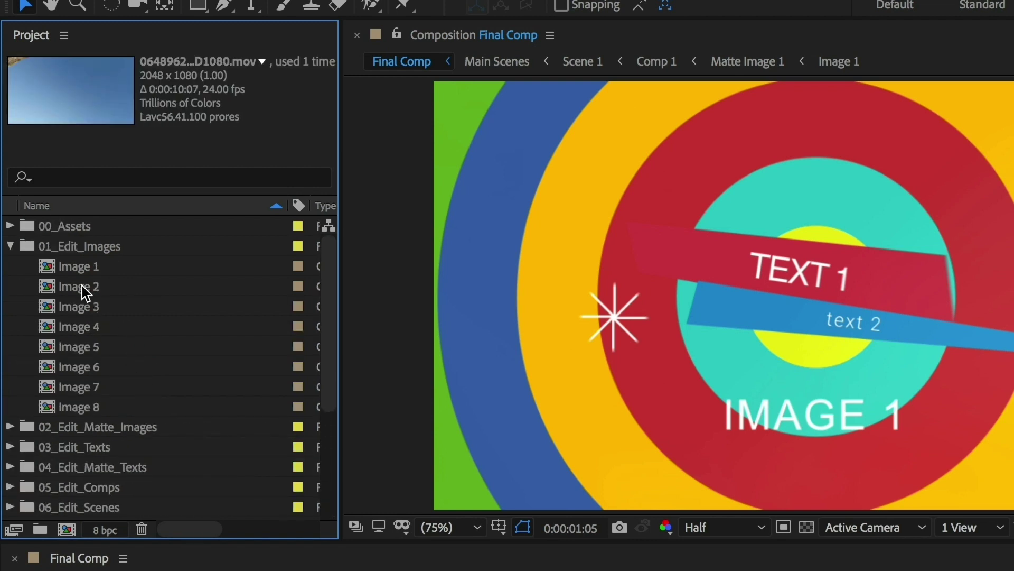
pyautogui.doubleClick(76, 266)
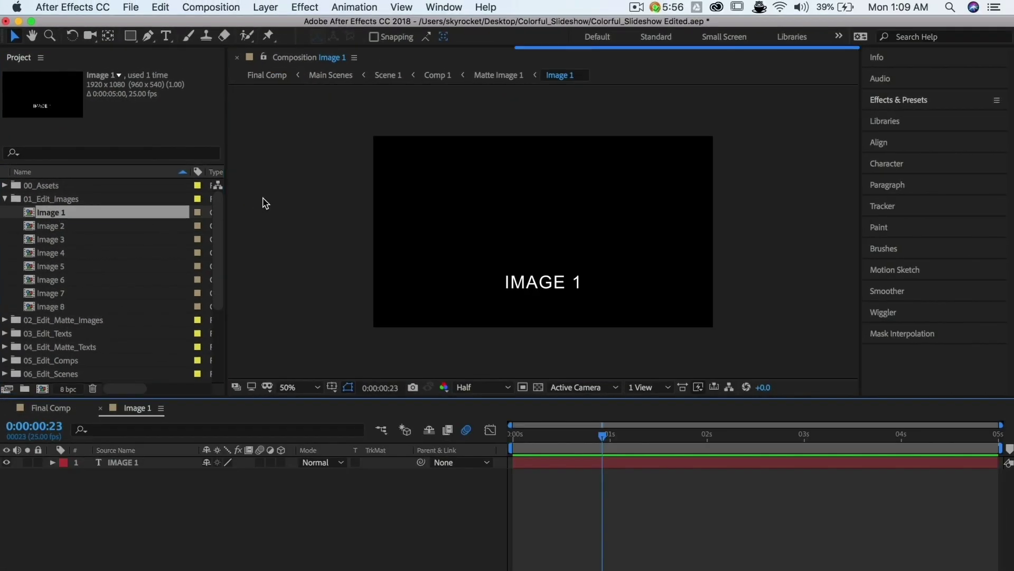
# Place the summer pool clip into Image 1, play it back, and fit the view.
pyautogui.scroll(-5, 167, 295)
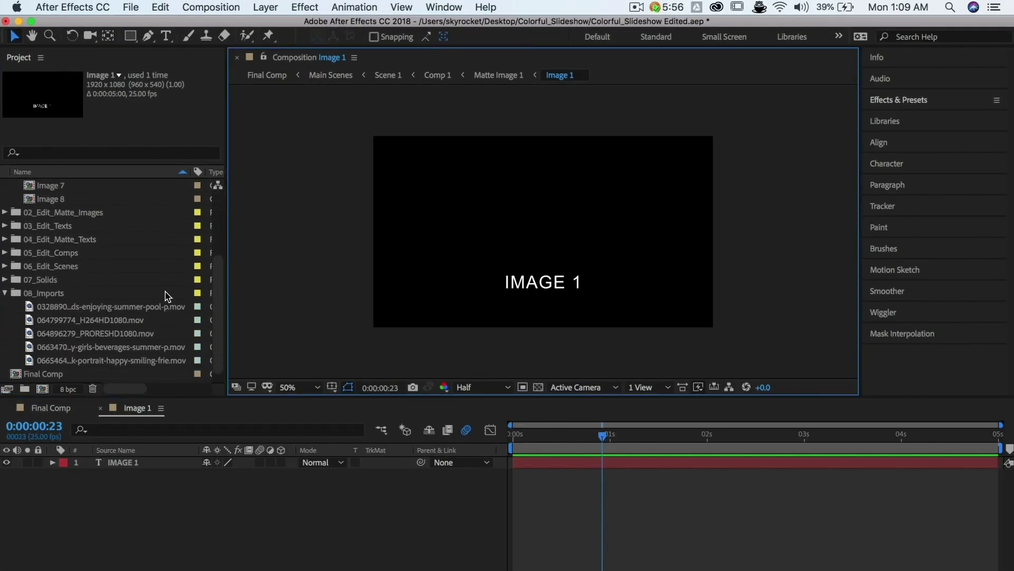
pyautogui.moveTo(141, 296); pyautogui.dragTo(544, 232)
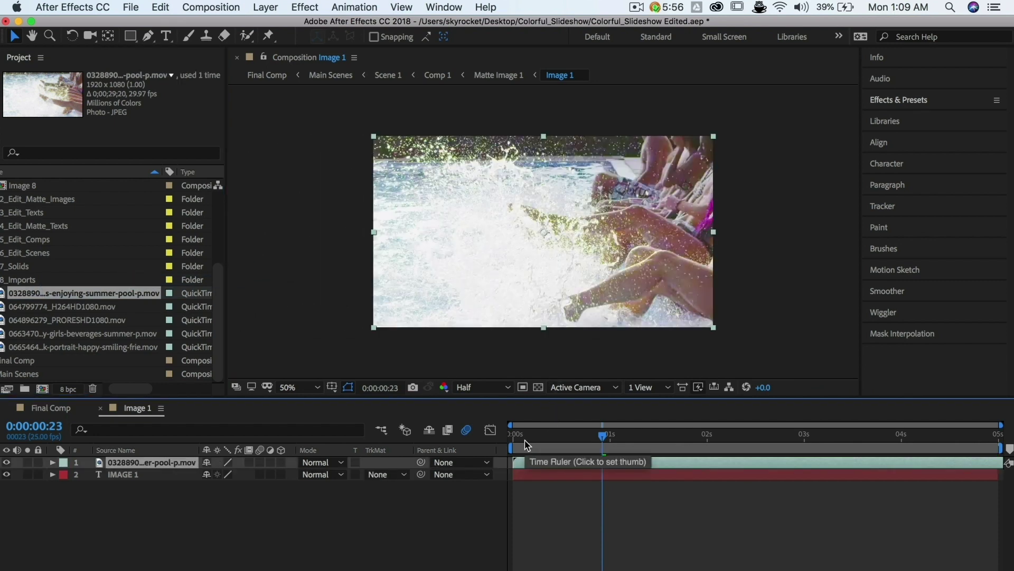
pyautogui.press('space')
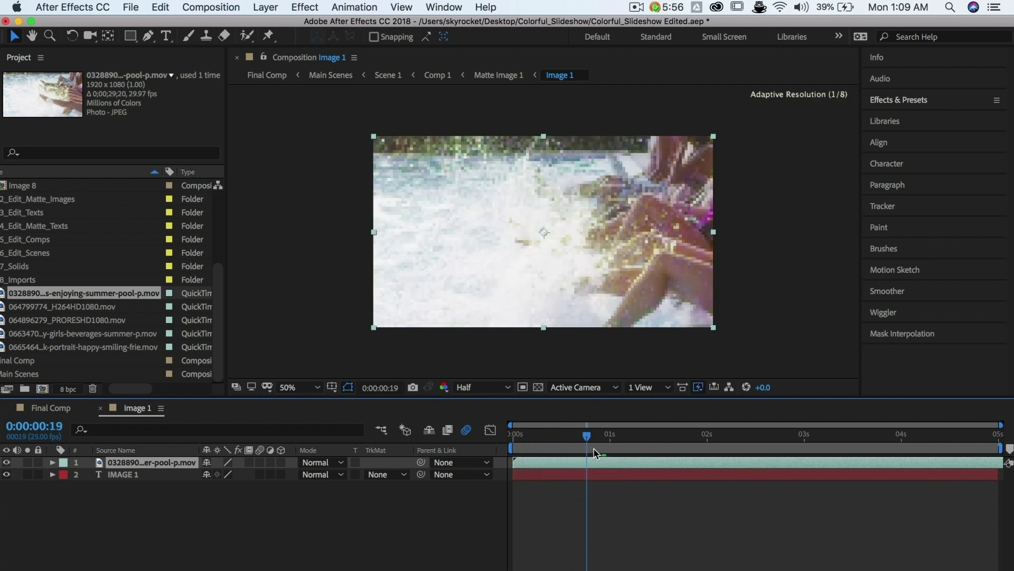
pyautogui.click(308, 389)
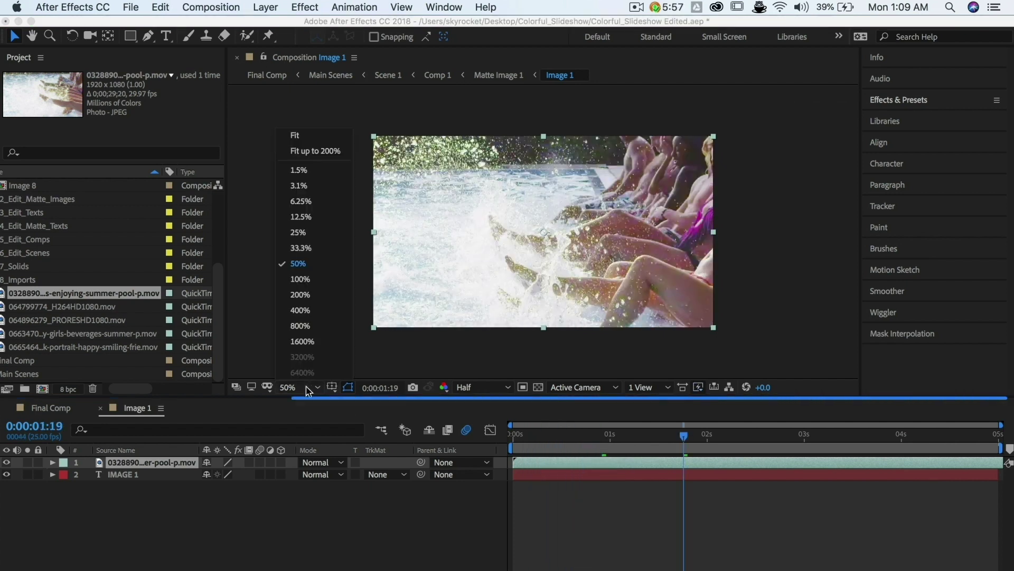
pyautogui.click(300, 137)
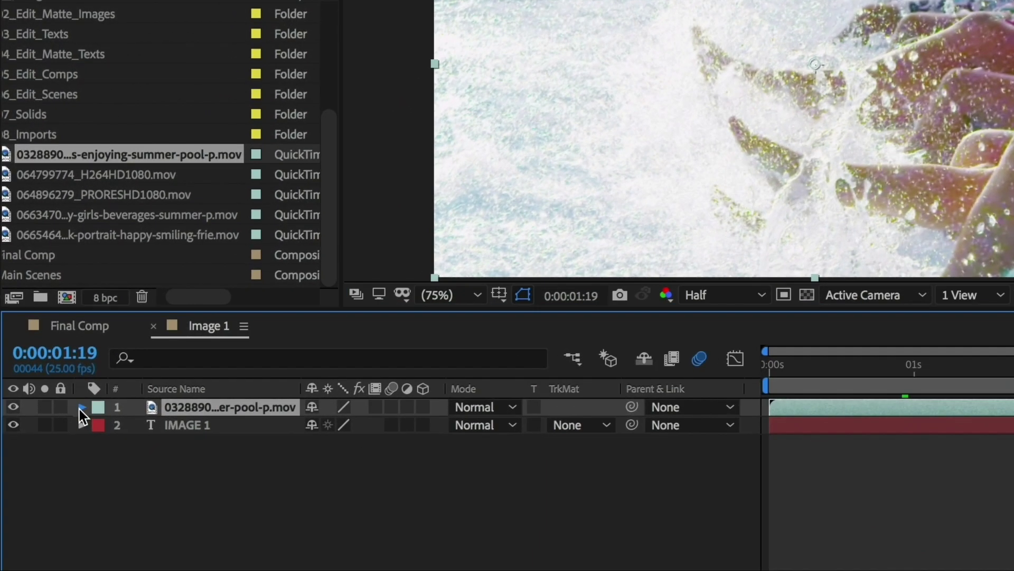
# Reset the pool footage to 100% scale with no rotation and shift it in time.
pyautogui.click(76, 418)
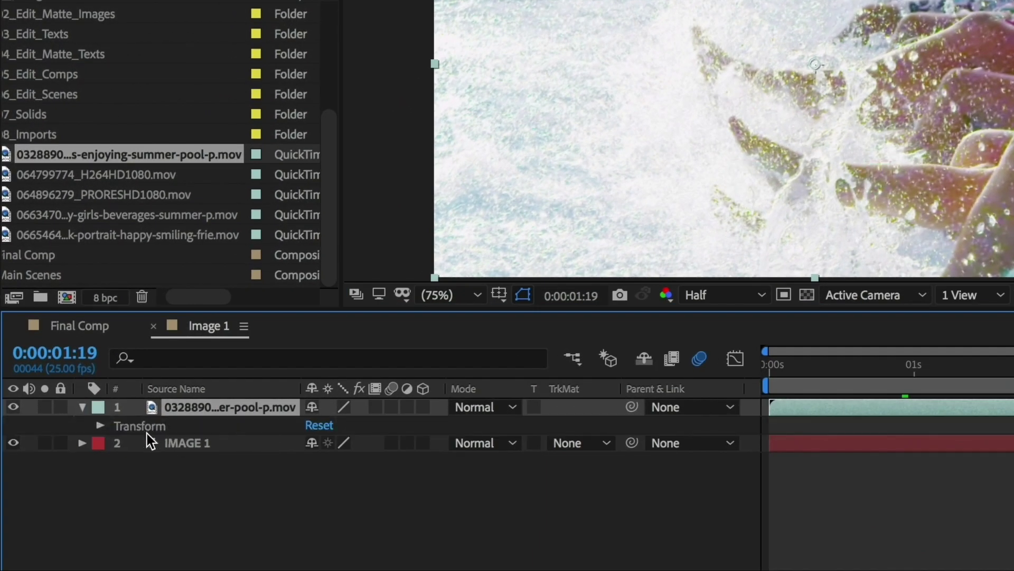
pyautogui.click(101, 425)
pyautogui.moveTo(341, 479); pyautogui.dragTo(341, 507)
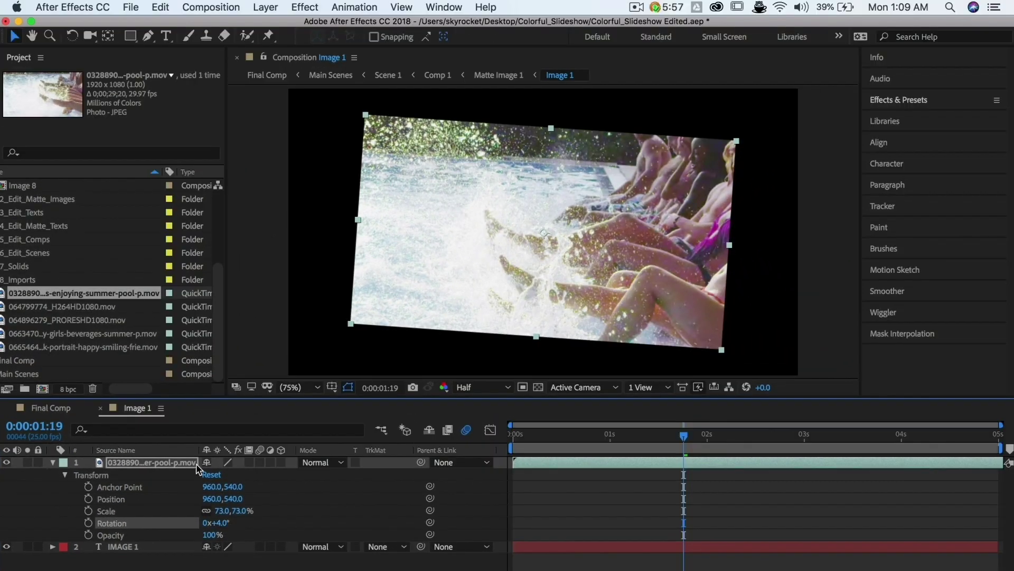
pyautogui.click(210, 474)
pyautogui.moveTo(751, 463); pyautogui.dragTo(695, 472)
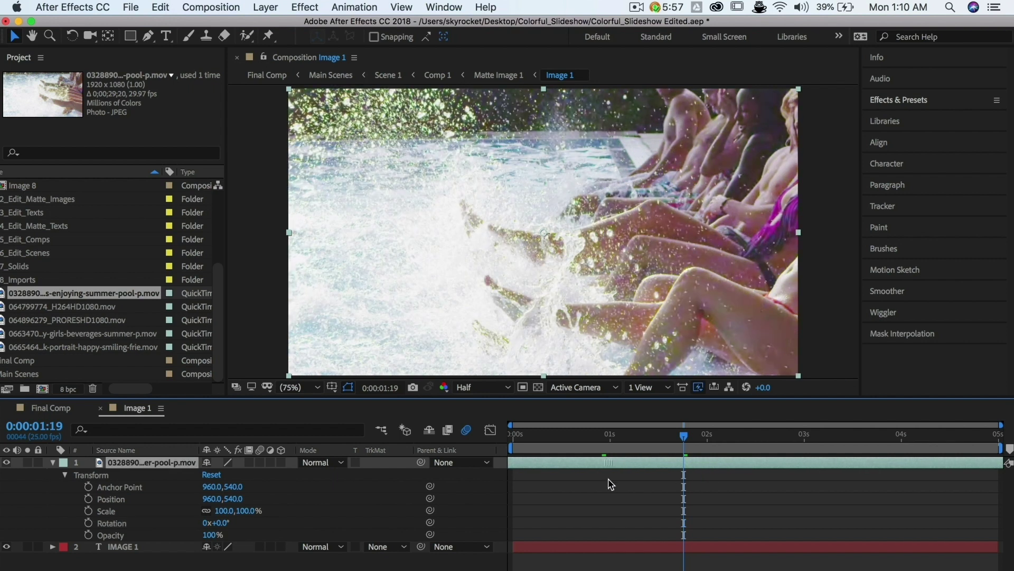
pyautogui.moveTo(756, 462)
pyautogui.mouseDown()
pyautogui.moveTo(850, 455)
pyautogui.moveTo(763, 465)
pyautogui.mouseUp()
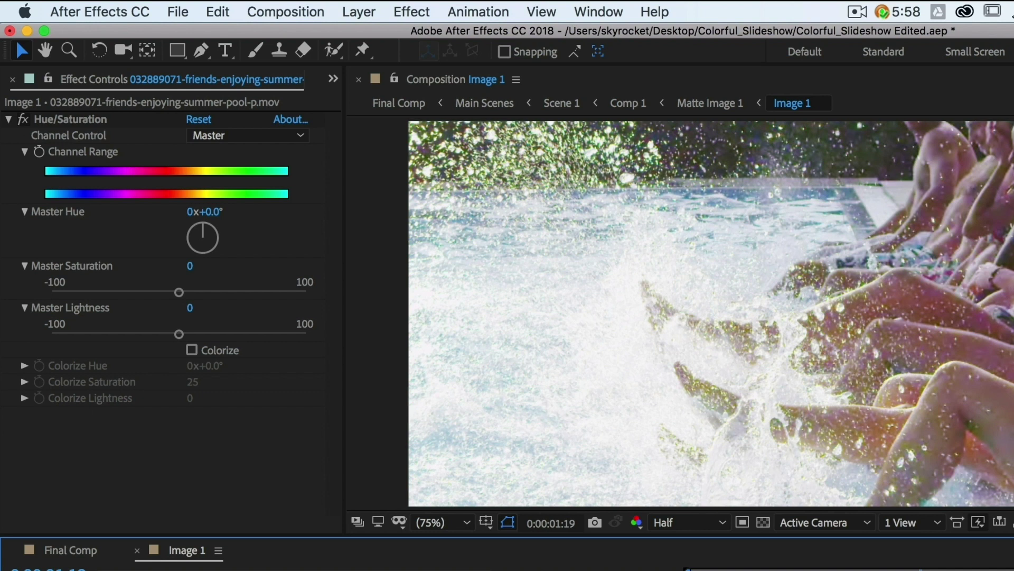
# Enable Colorize on Hue/Saturation with Colorize Hue 288° and Saturation 35 for a purple tint.
pyautogui.click(192, 349)
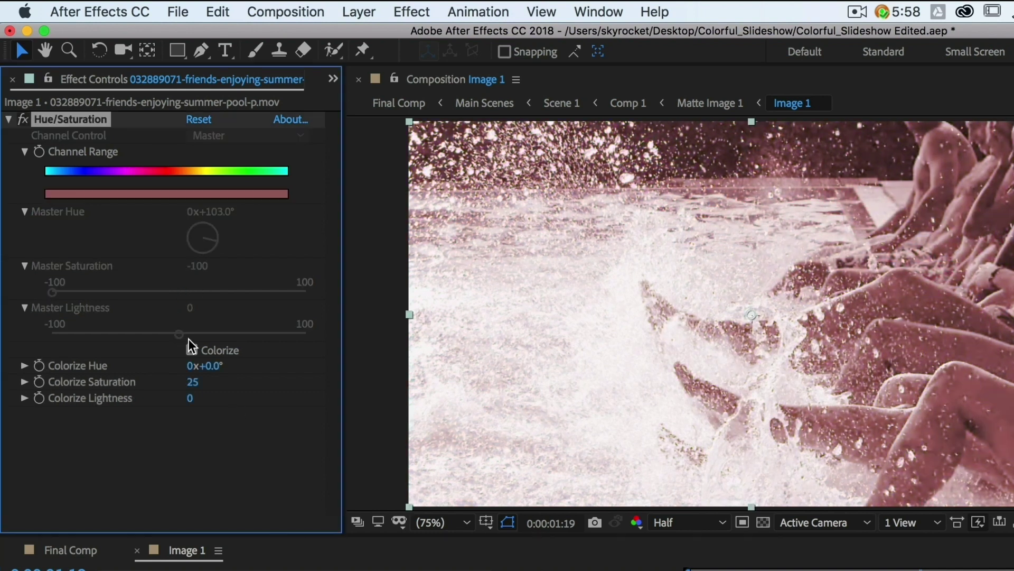
pyautogui.moveTo(160, 365); pyautogui.dragTo(23, 352)
pyautogui.moveTo(119, 337); pyautogui.dragTo(288, 330)
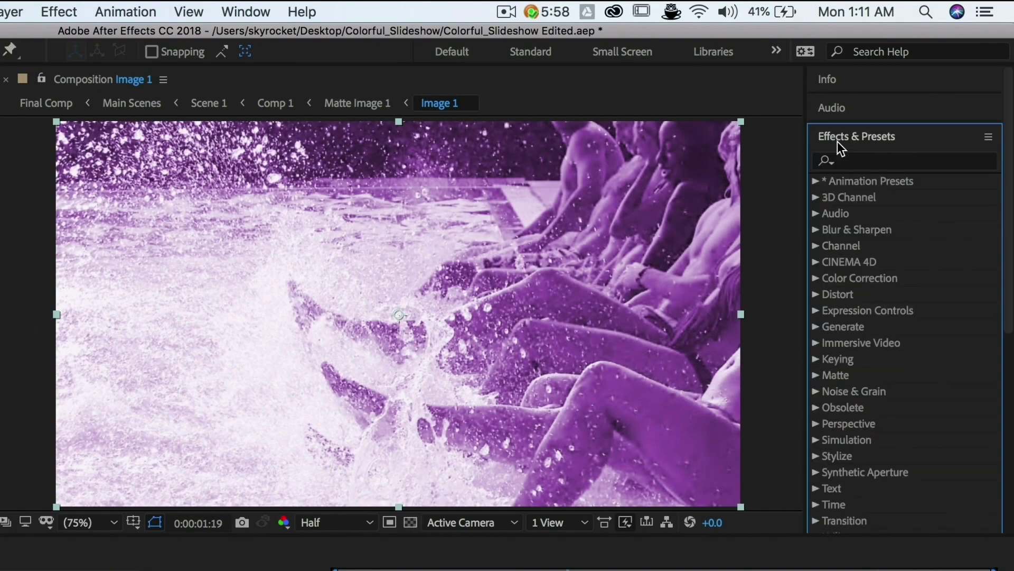
# Browse the Color Correction category in the Effects & Presets panel.
pyautogui.click(838, 141)
pyautogui.click(818, 277)
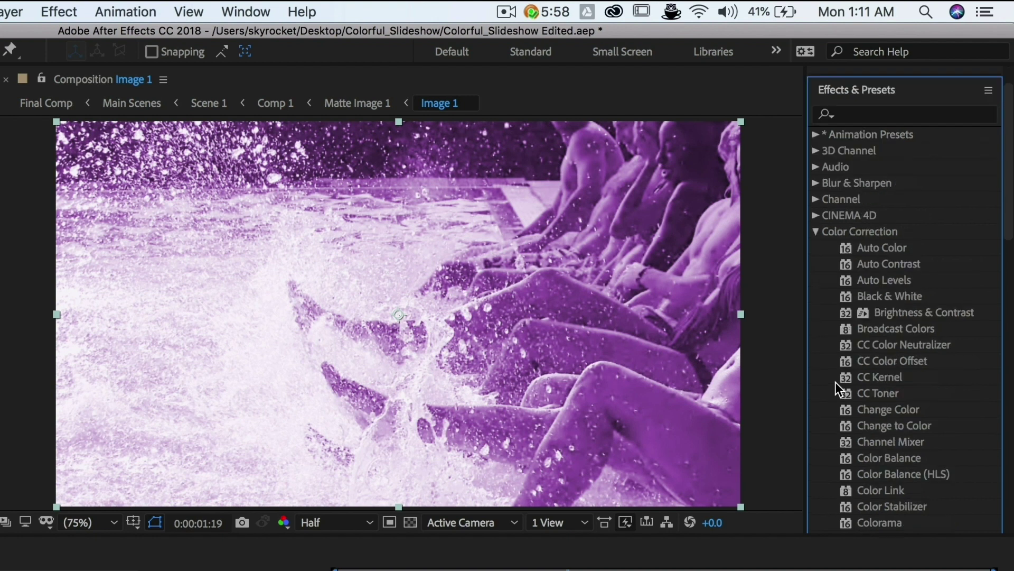
pyautogui.scroll(-5, 835, 381)
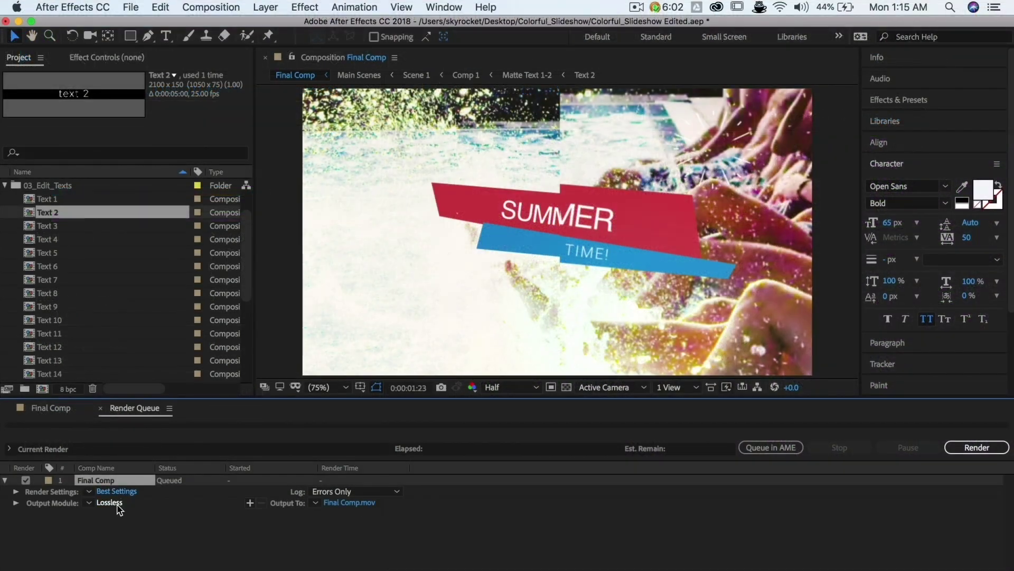
# Set Final Comp's render output to QuickTime, saved to the Desktop as My Summer Video.mov.
pyautogui.click(117, 505)
pyautogui.click(674, 527)
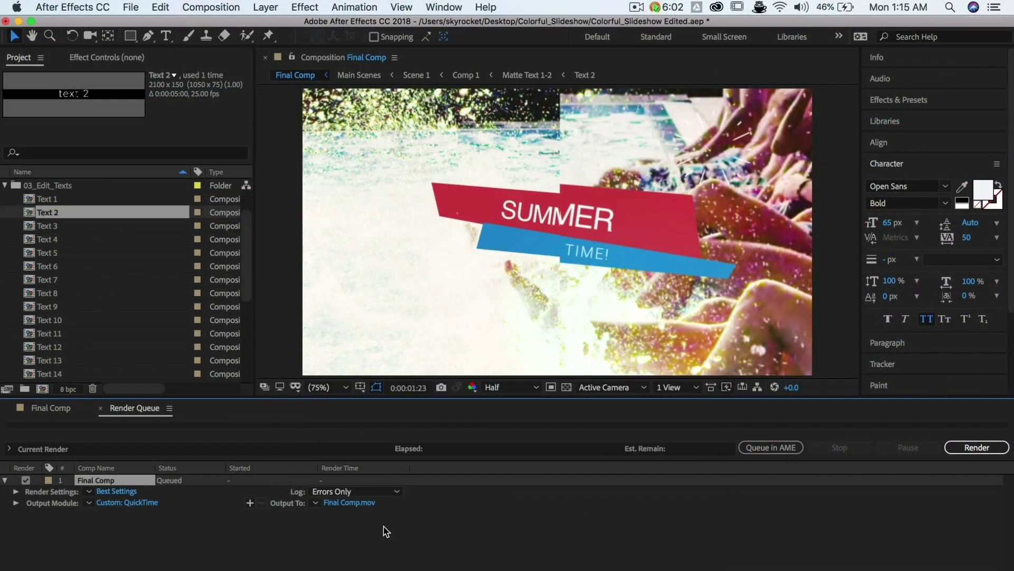
pyautogui.click(361, 503)
pyautogui.click(317, 251)
pyautogui.write('My')
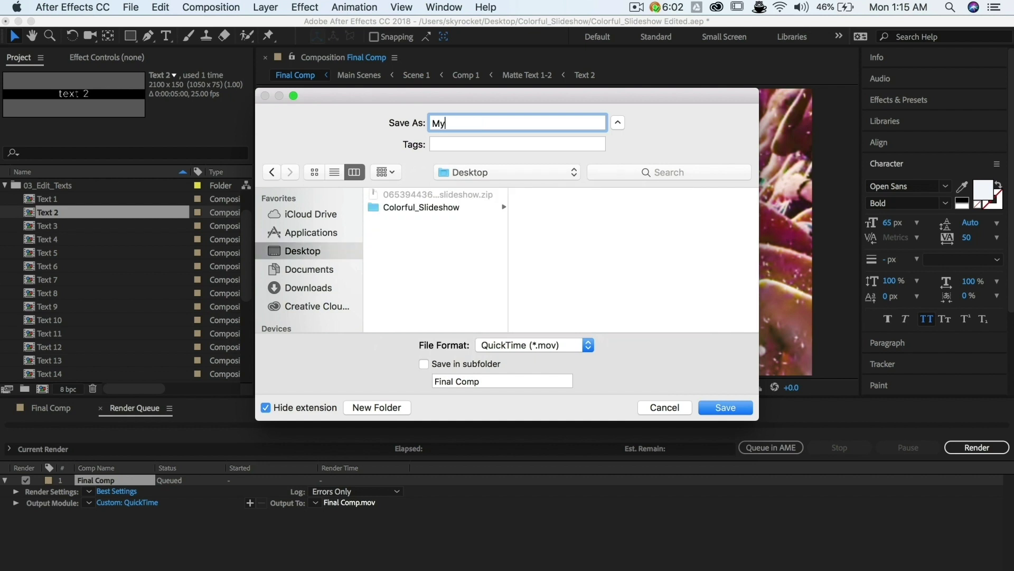
pyautogui.write(' Summer Video')
pyautogui.press('Return')
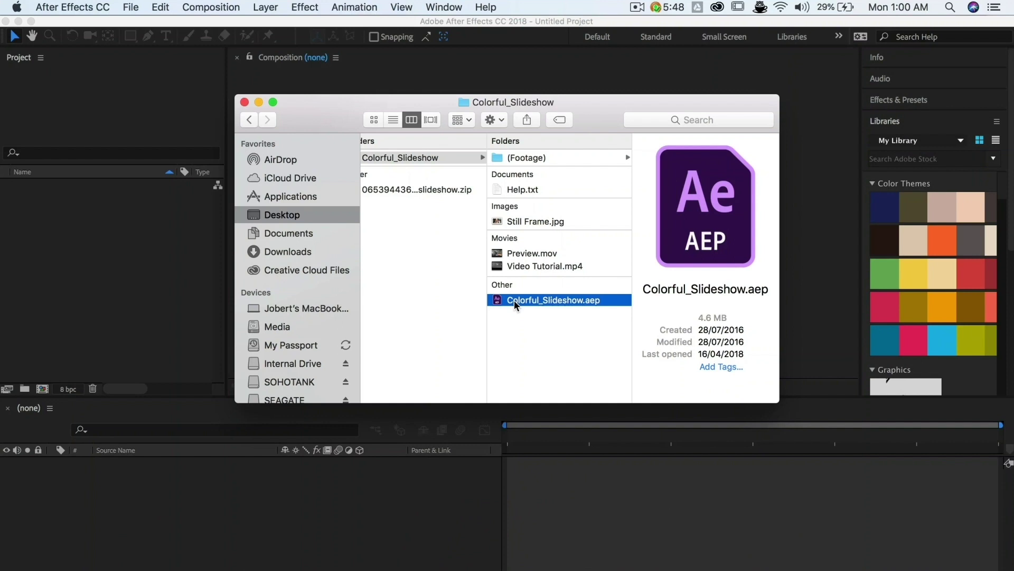
# Open the original Colorful_Slideshow.aep in After Effects and accept the version conversion.
pyautogui.moveTo(514, 301); pyautogui.dragTo(495, 300)
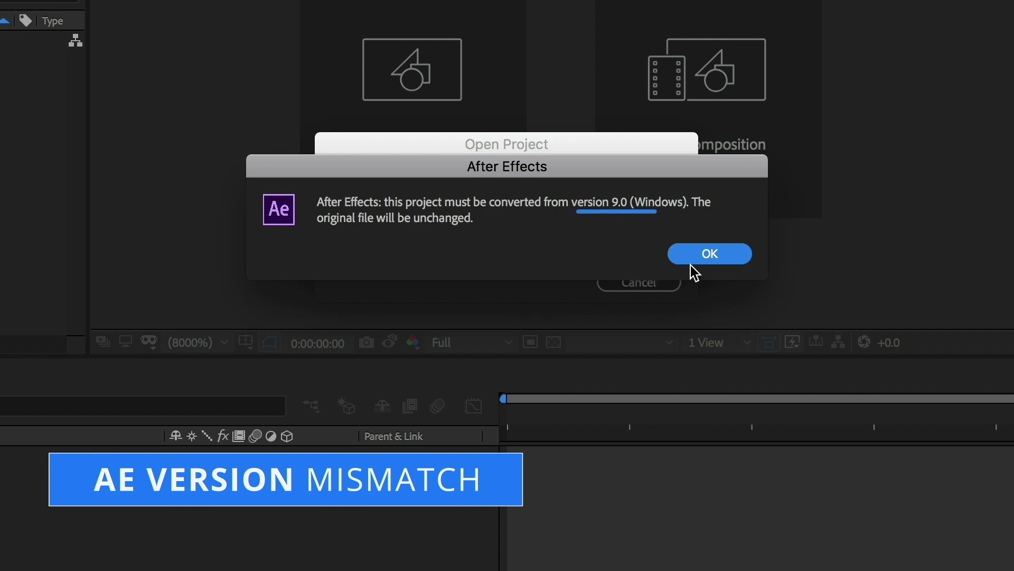
pyautogui.click(720, 255)
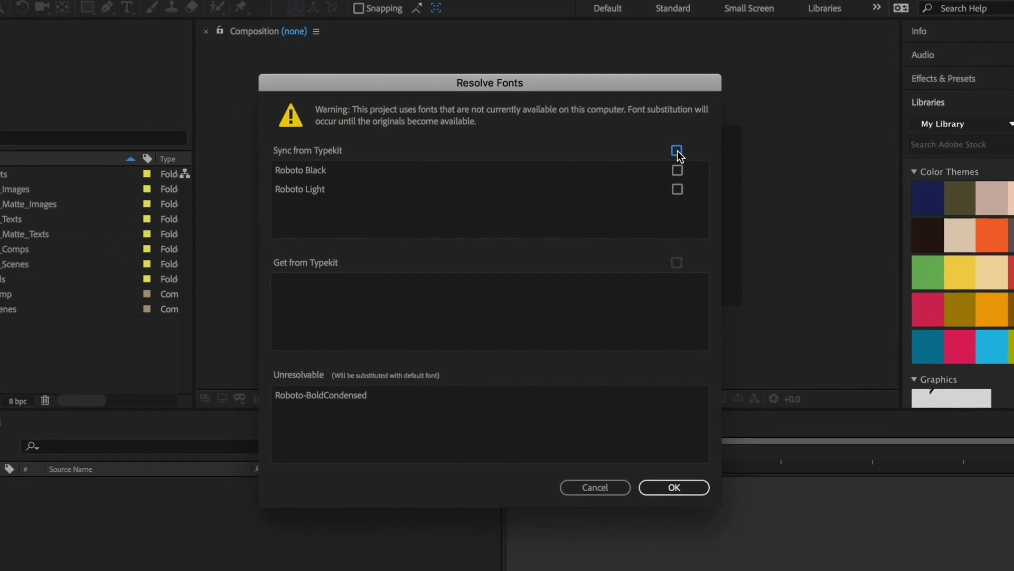
# Sync Roboto Black and Roboto Light from Typekit and dismiss the Typekit warning.
pyautogui.click(677, 151)
pyautogui.click(666, 490)
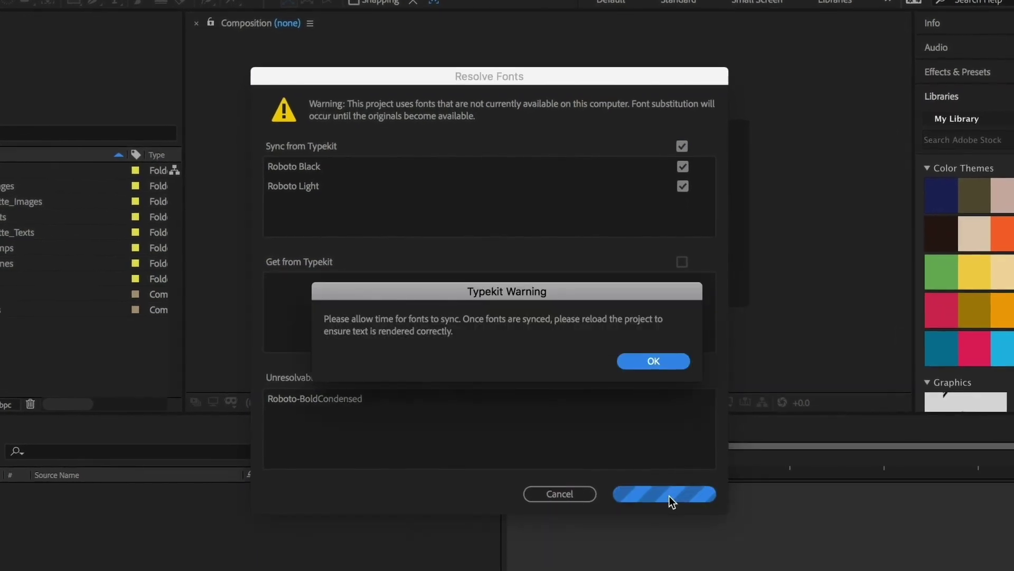
pyautogui.click(655, 361)
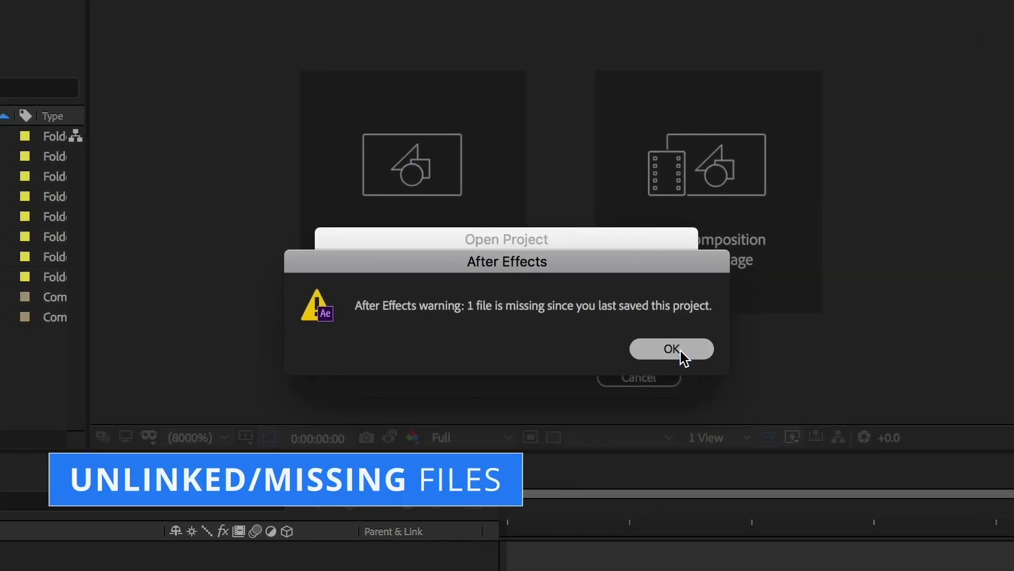
pyautogui.click(681, 351)
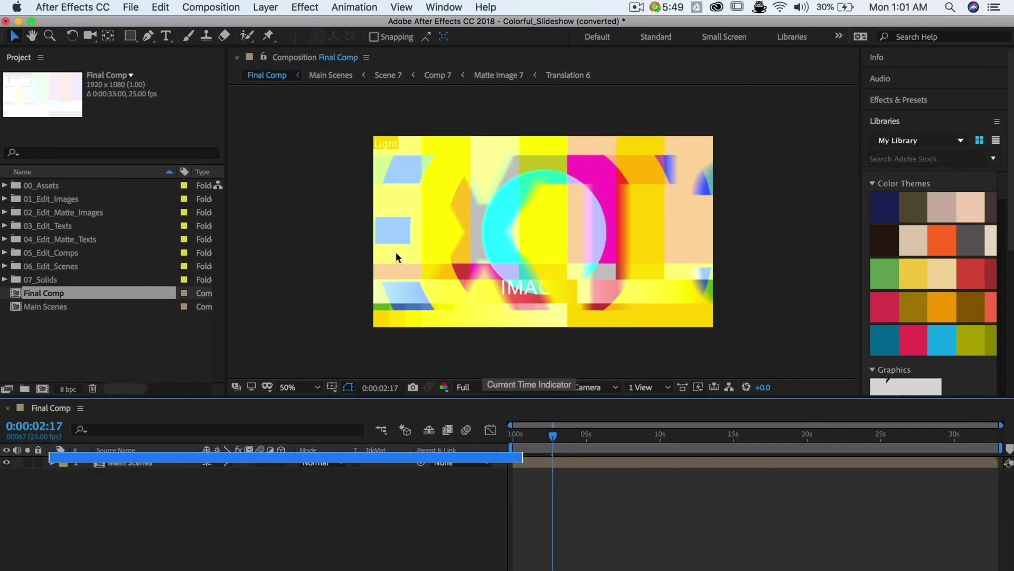
pyautogui.click(130, 7)
pyautogui.moveTo(222, 343)
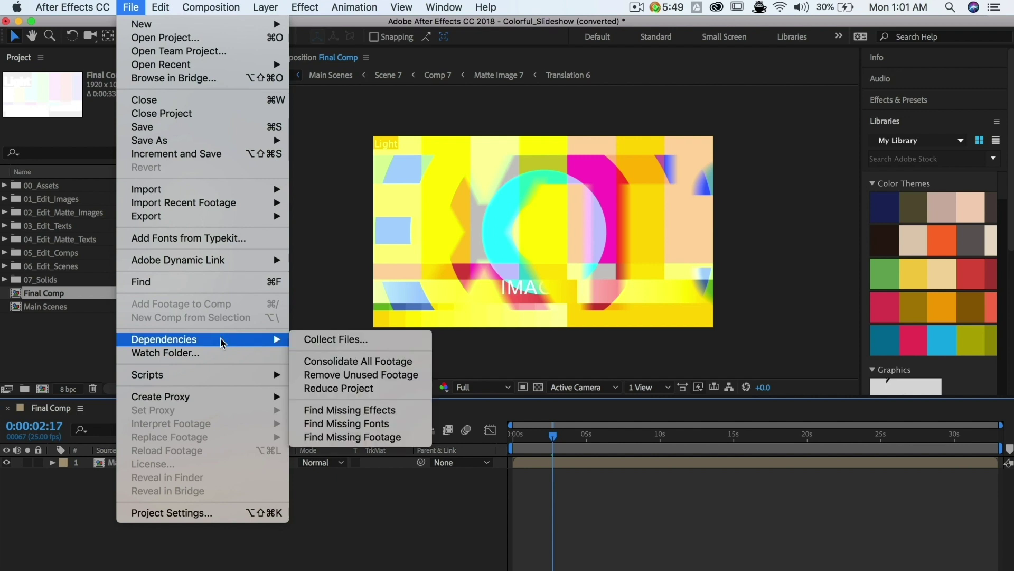
pyautogui.click(352, 437)
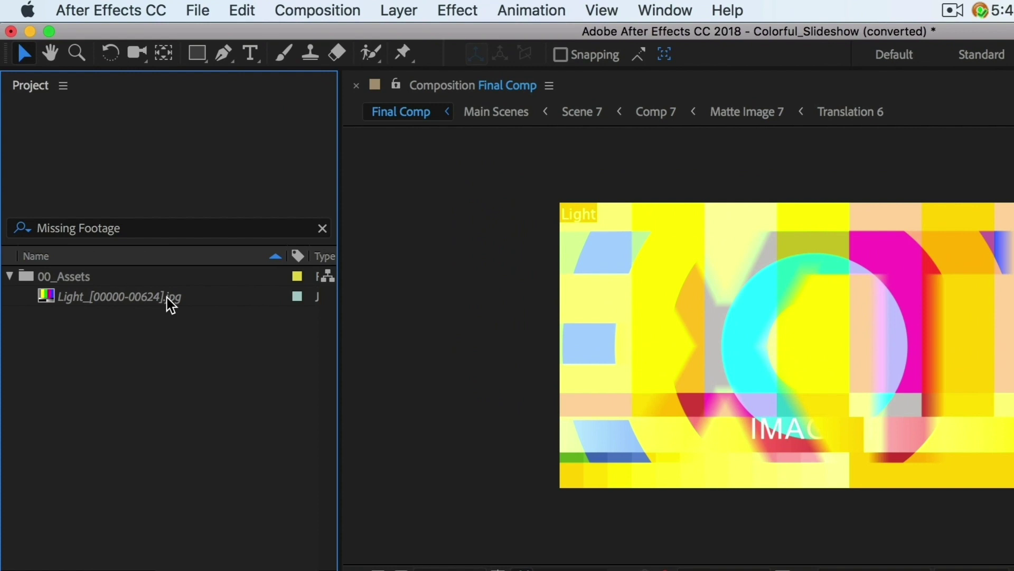
pyautogui.click(167, 298)
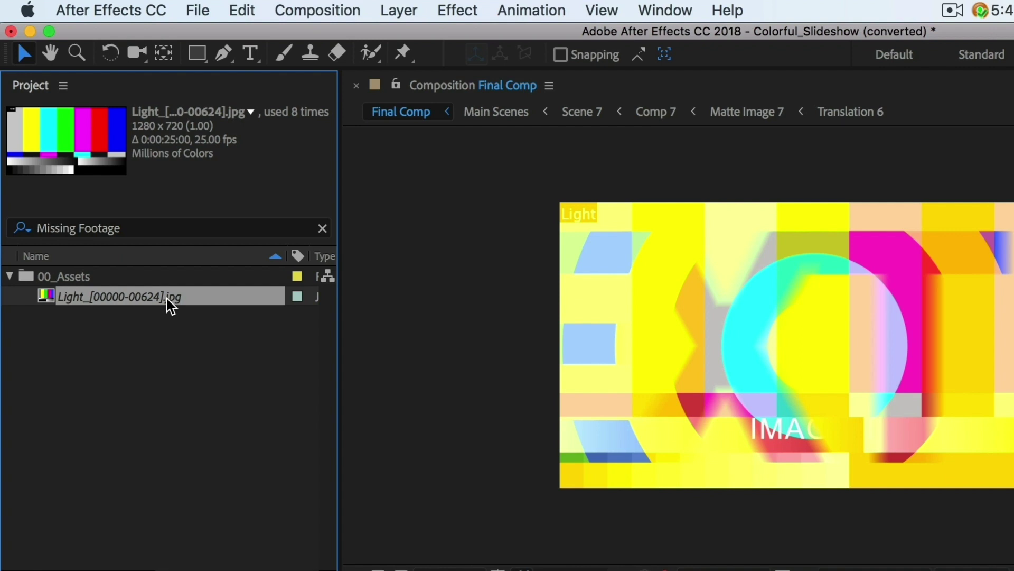
pyautogui.rightClick(167, 299)
# Relink the missing Light_ footage to Light_00000.jpg in Light Pre-Render, then check Final Comp's colours.
pyautogui.moveTo(442, 459)
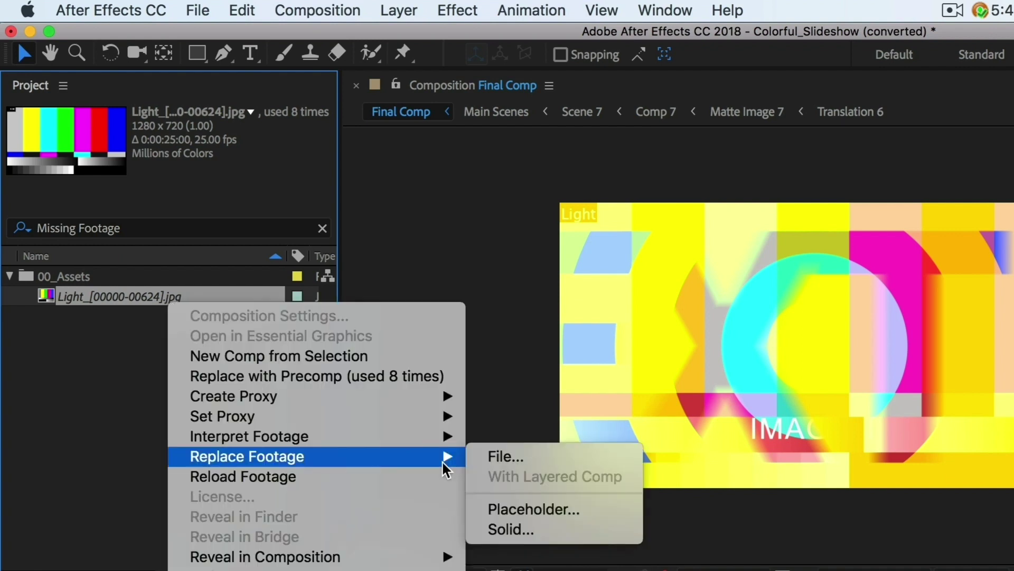
pyautogui.click(487, 462)
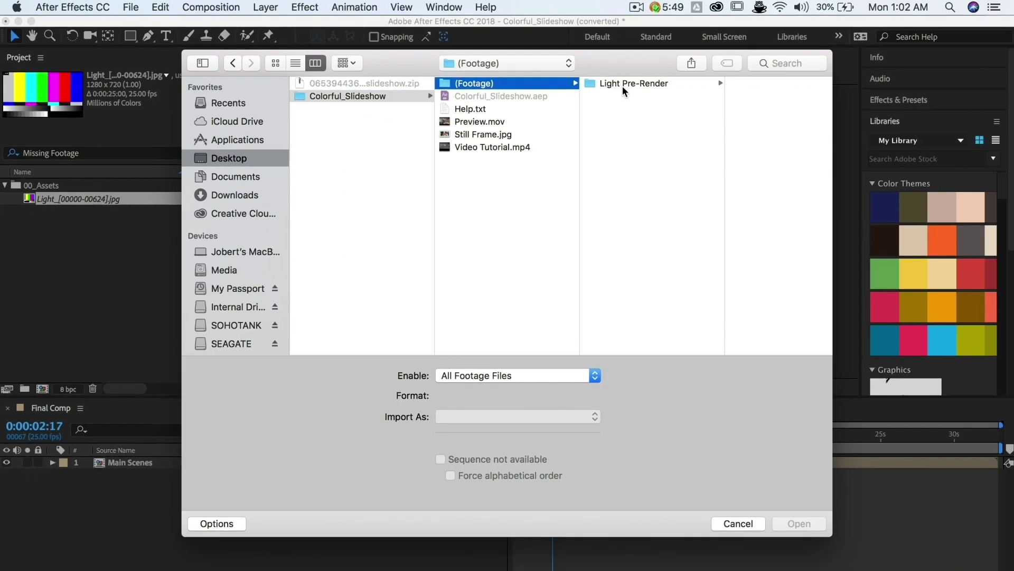
pyautogui.click(622, 85)
pyautogui.click(702, 84)
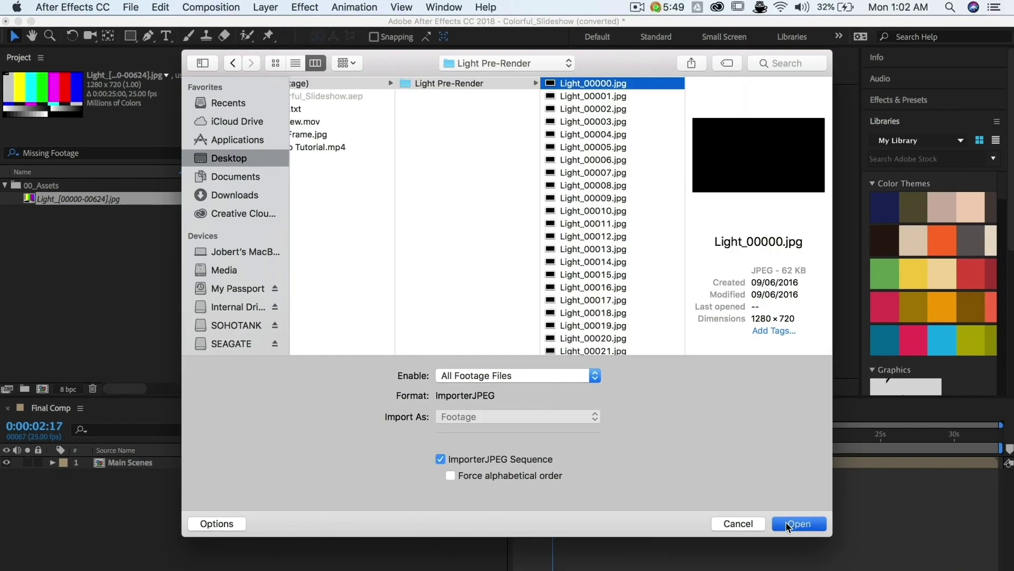
pyautogui.click(785, 522)
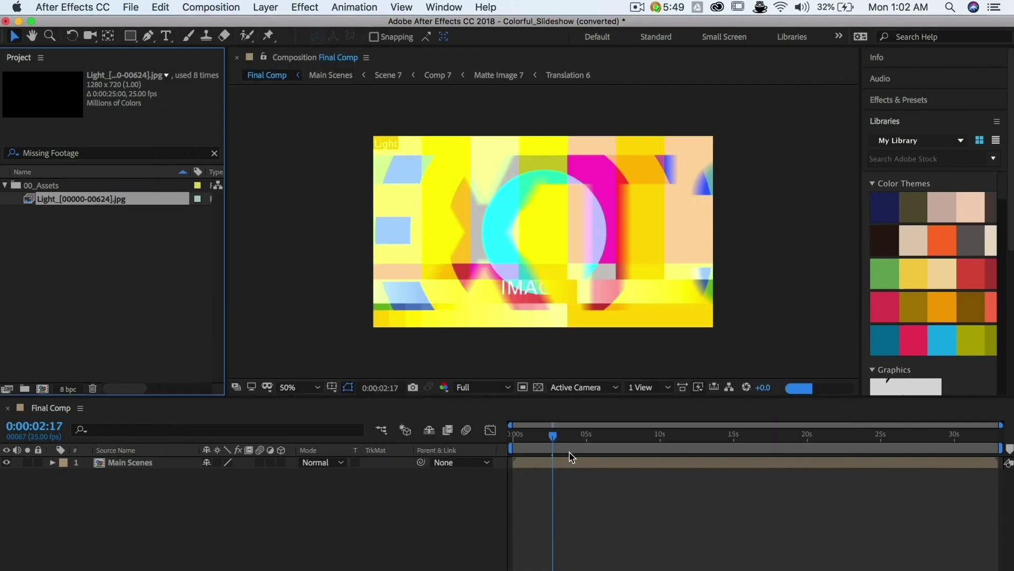
pyautogui.click(596, 448)
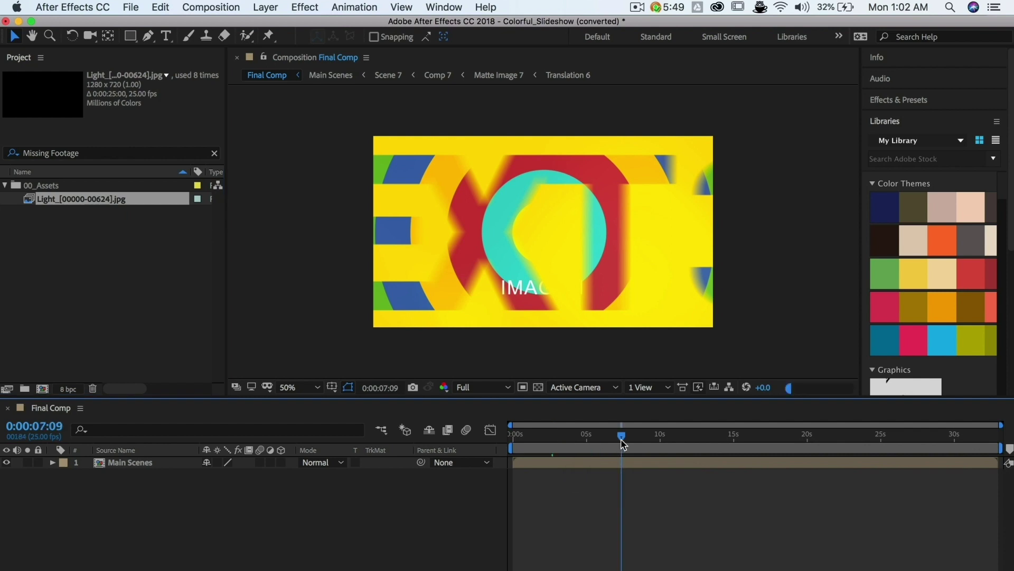